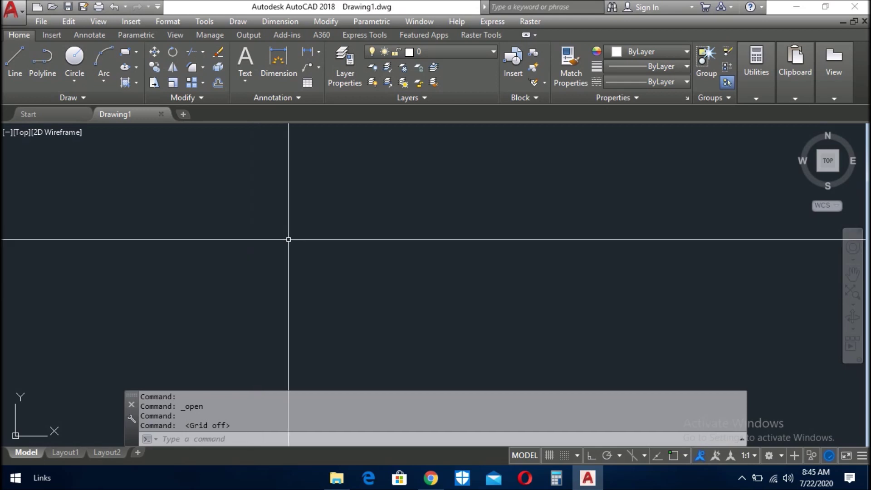
Place five scattered point objects around the drawing centre with the POINT command.
{"action": "type", "text": "poit"}
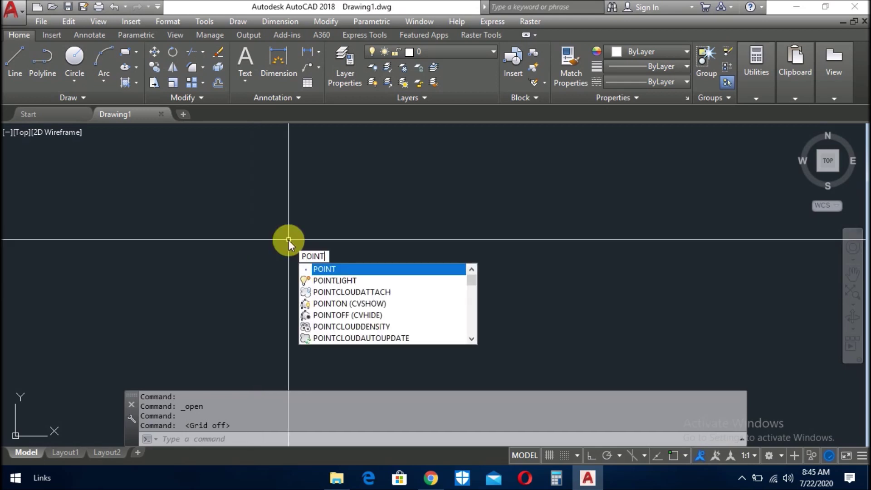
{"action": "key", "text": "Return"}
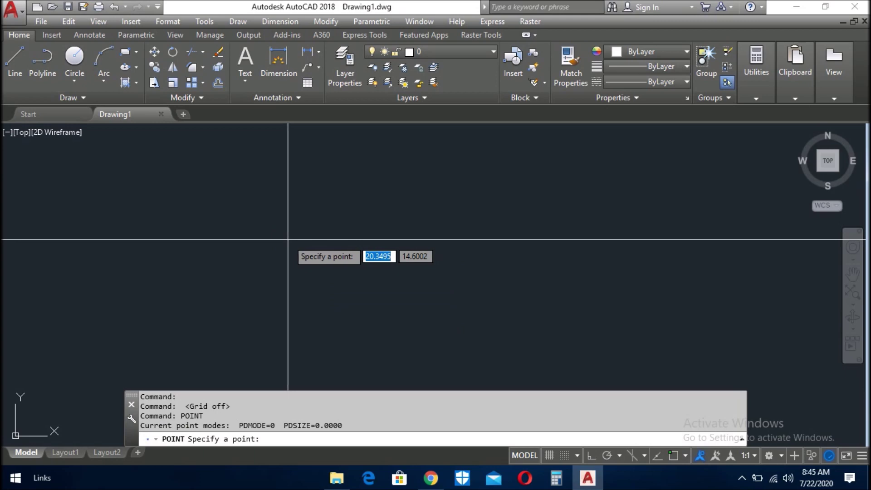
{"action": "left_click", "coordinate": [273, 187]}
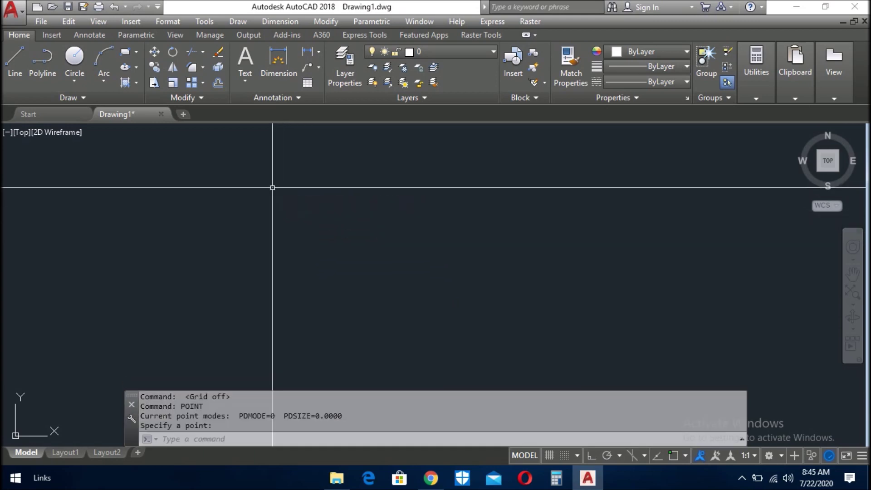
{"action": "key", "text": "Return"}
{"action": "left_click", "coordinate": [338, 190]}
{"action": "key", "text": "Return"}
{"action": "left_click", "coordinate": [357, 243]}
{"action": "key", "text": "Return"}
{"action": "left_click", "coordinate": [241, 253]}
{"action": "key", "text": "Return"}
{"action": "left_click", "coordinate": [301, 277]}
{"action": "key", "text": "Escape"}
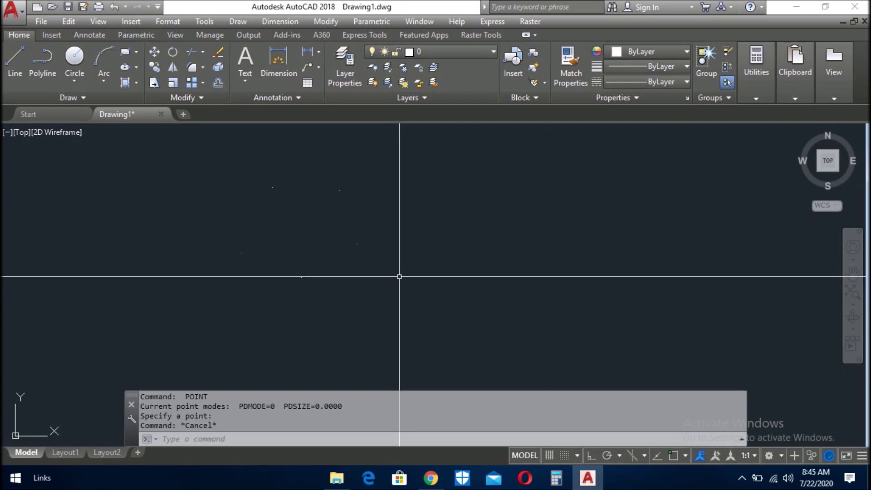
{"action": "type", "text": "dd"}
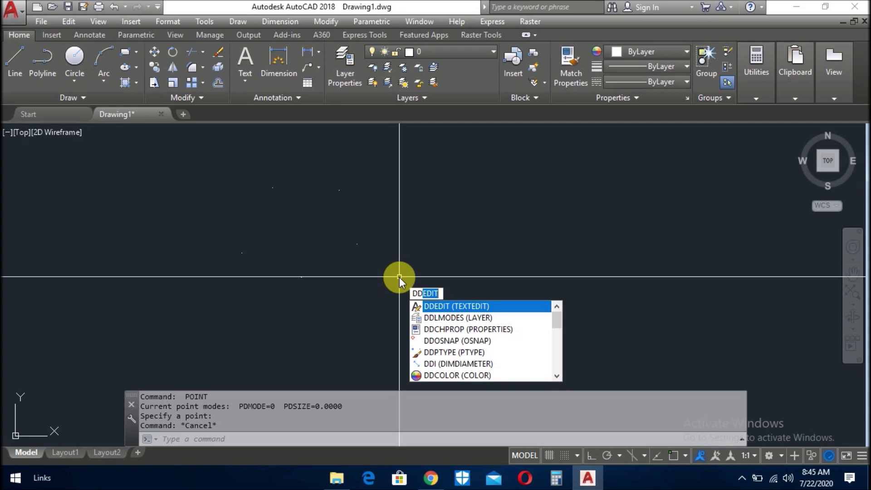
Set the point style to circle-with-cross at 5% size through DDPTYPE.
{"action": "left_click", "coordinate": [458, 352]}
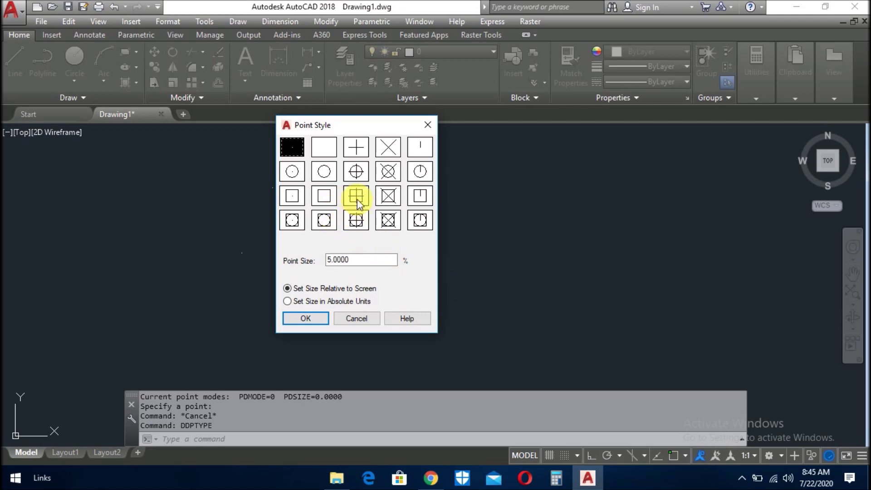
{"action": "left_click", "coordinate": [356, 179]}
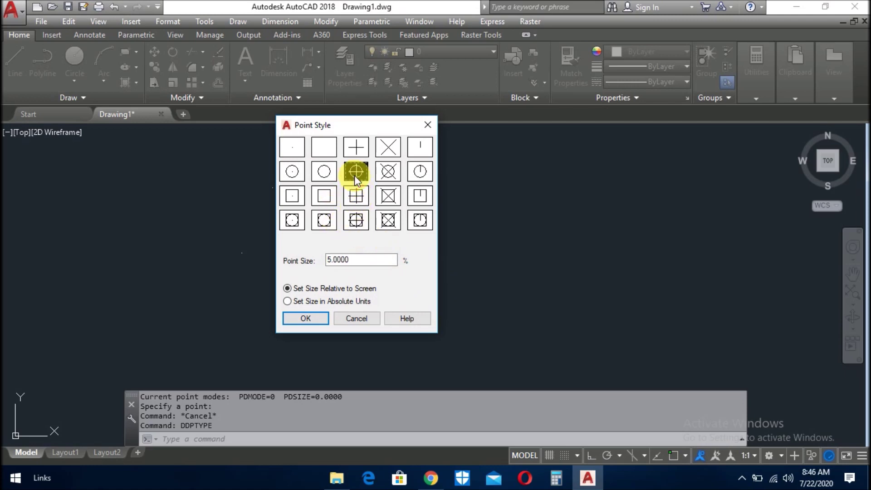
{"action": "left_click", "coordinate": [312, 317]}
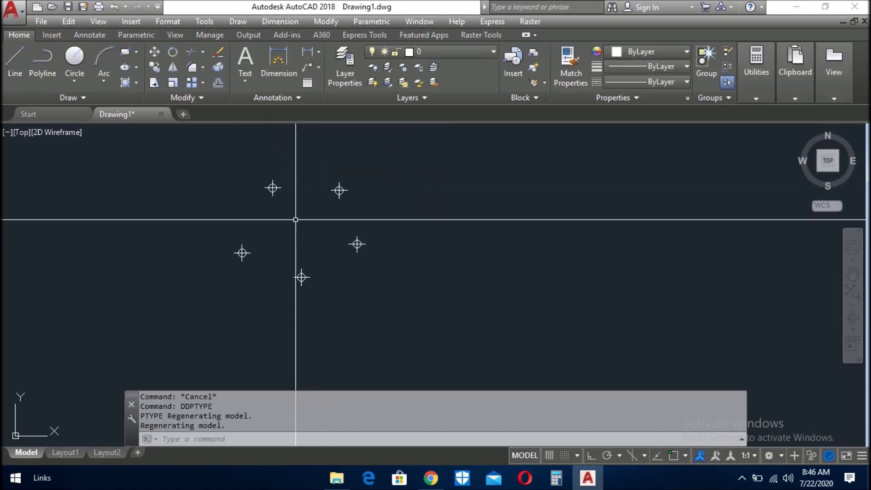
Move the upper-right point further up and to the right.
{"action": "scroll", "coordinate": [276, 197], "scroll_direction": "up", "scroll_amount": 4}
{"action": "scroll", "coordinate": [300, 221], "scroll_direction": "down", "scroll_amount": 4}
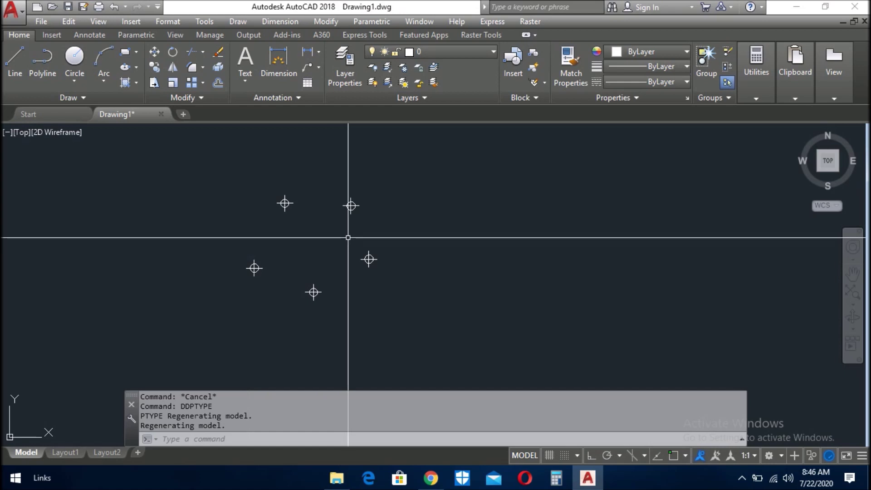
{"action": "key", "text": "Return"}
{"action": "left_click", "coordinate": [340, 179]}
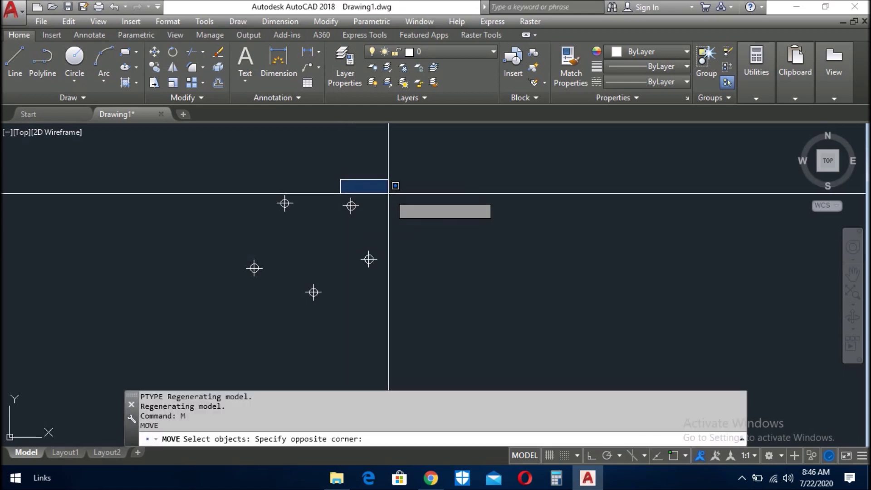
{"action": "left_click", "coordinate": [385, 221]}
{"action": "key", "text": "Return"}
{"action": "left_click", "coordinate": [334, 233]}
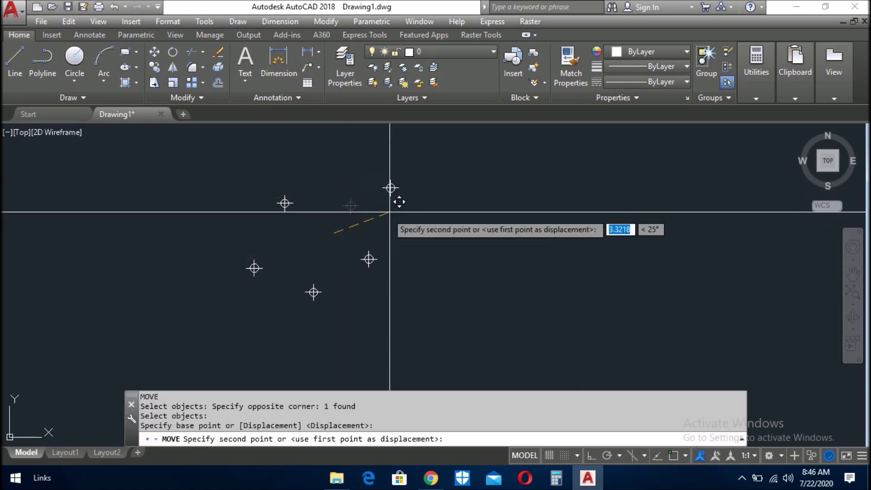
{"action": "left_click", "coordinate": [493, 209]}
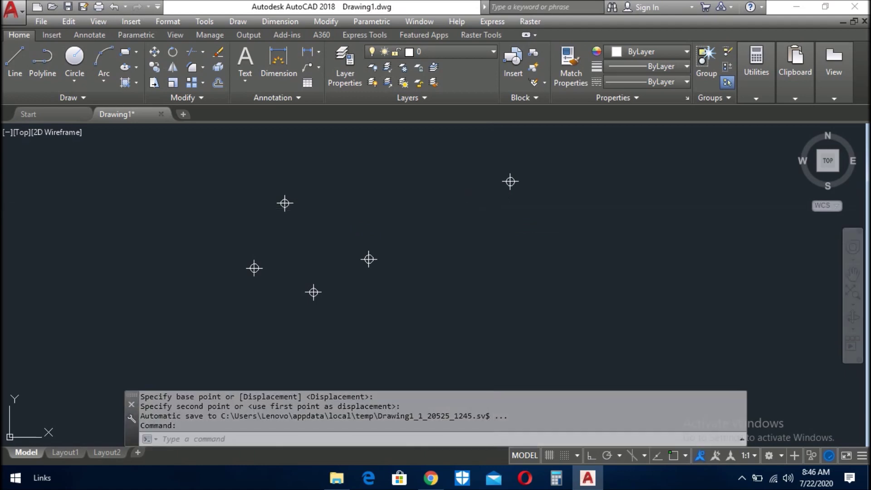
Move the next point lower down to the right.
{"action": "scroll", "coordinate": [345, 271], "scroll_direction": "down", "scroll_amount": 2}
{"action": "key", "text": "Return"}
{"action": "left_click", "coordinate": [380, 255]}
{"action": "left_click", "coordinate": [345, 267]}
{"action": "key", "text": "Return"}
{"action": "left_click", "coordinate": [360, 280]}
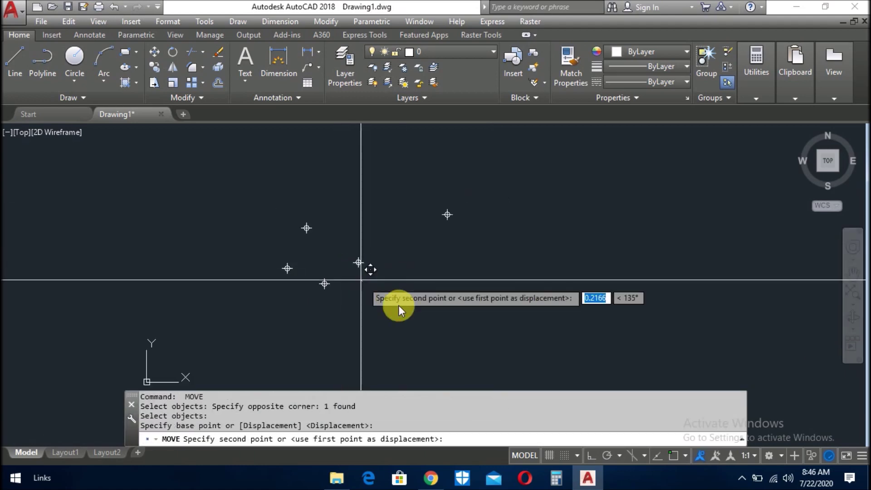
{"action": "left_click", "coordinate": [446, 323]}
{"action": "key", "text": "Escape"}
{"action": "key", "text": "Escape"}
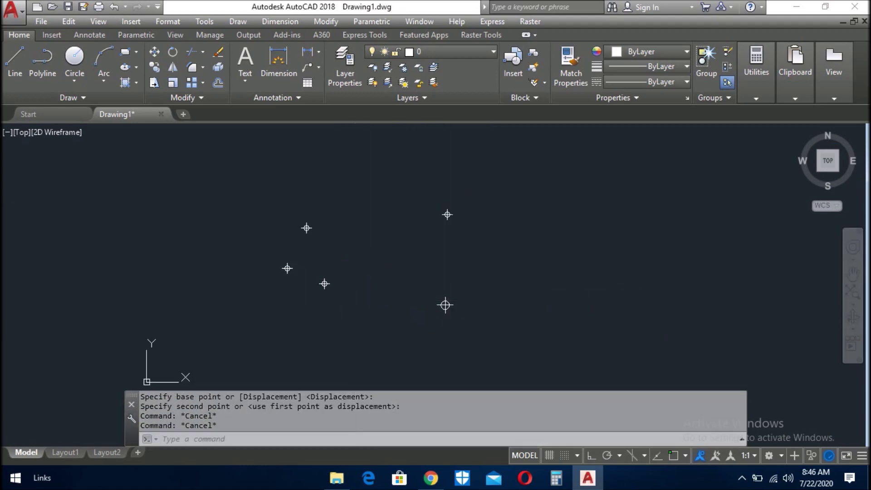
Move the upper-left point near the top and the lower-middle point near the bottom.
{"action": "key", "text": "Return"}
{"action": "left_click", "coordinate": [305, 227]}
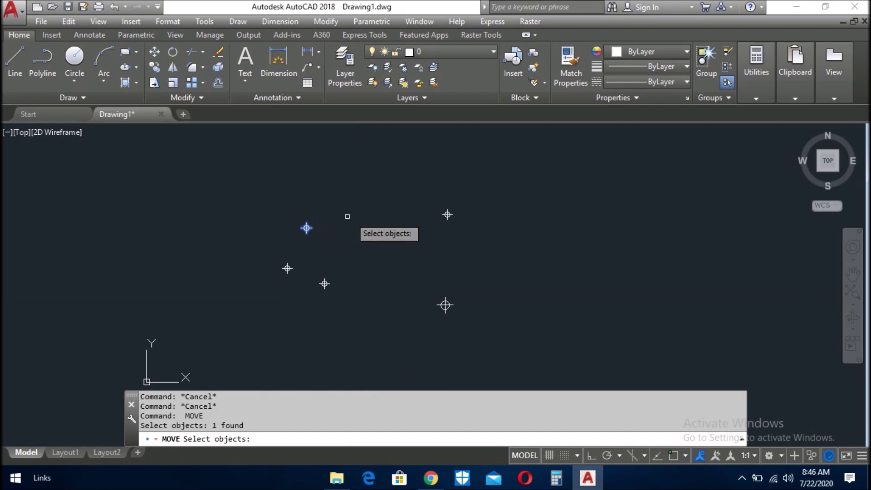
{"action": "key", "text": "Return"}
{"action": "left_click", "coordinate": [363, 218]}
{"action": "left_click", "coordinate": [342, 174]}
{"action": "key", "text": "Return"}
{"action": "left_click", "coordinate": [334, 252]}
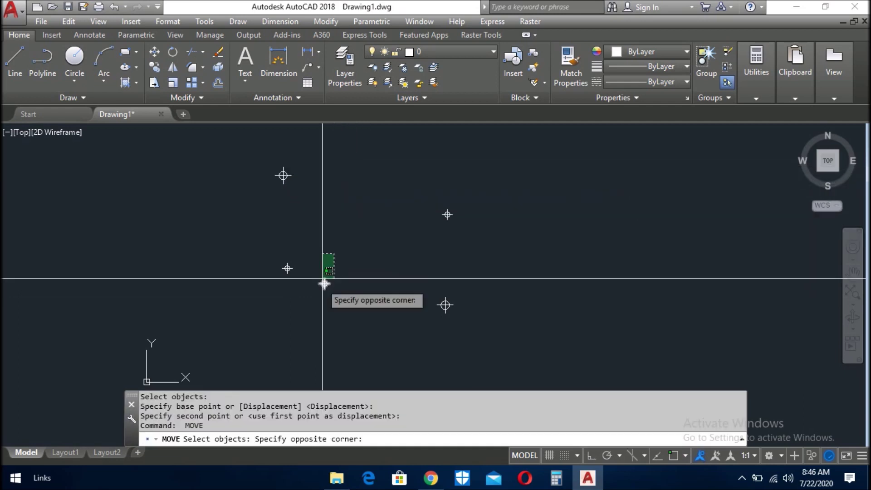
{"action": "left_click", "coordinate": [320, 295]}
{"action": "key", "text": "Return"}
{"action": "left_click", "coordinate": [346, 307]}
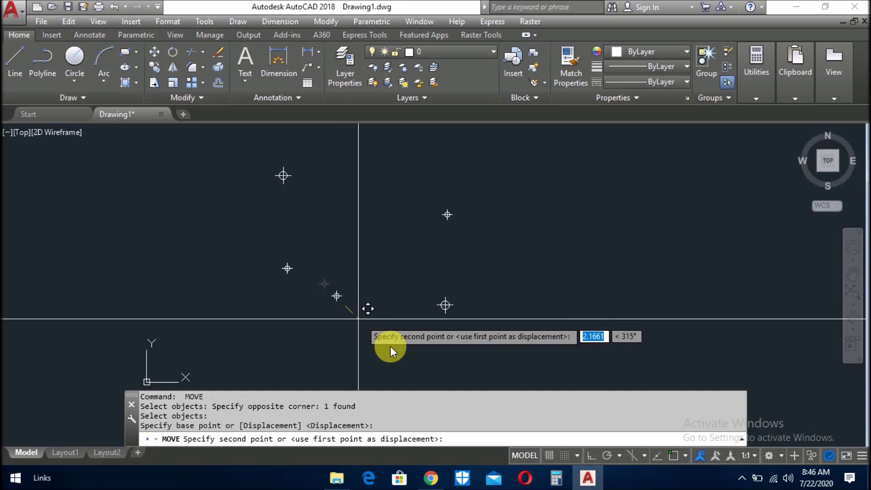
{"action": "left_click", "coordinate": [362, 369]}
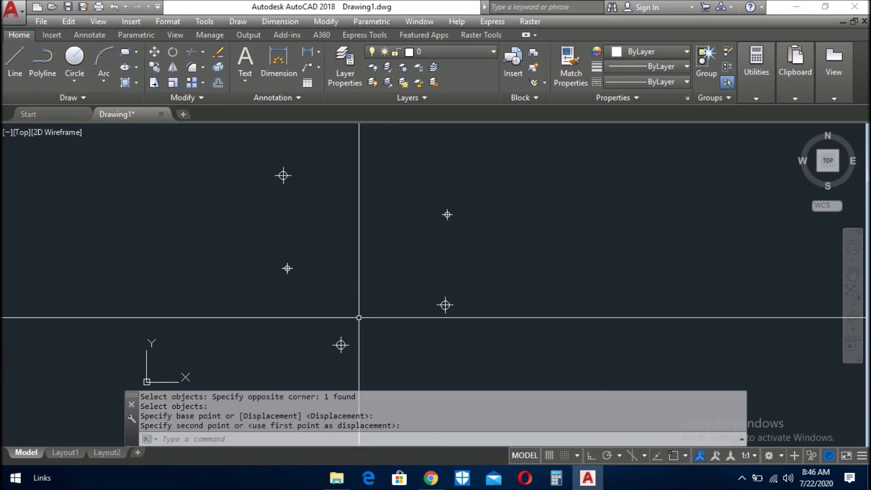
Move the left point further to the left.
{"action": "key", "text": "Return"}
{"action": "left_click", "coordinate": [317, 255]}
{"action": "left_click", "coordinate": [278, 306]}
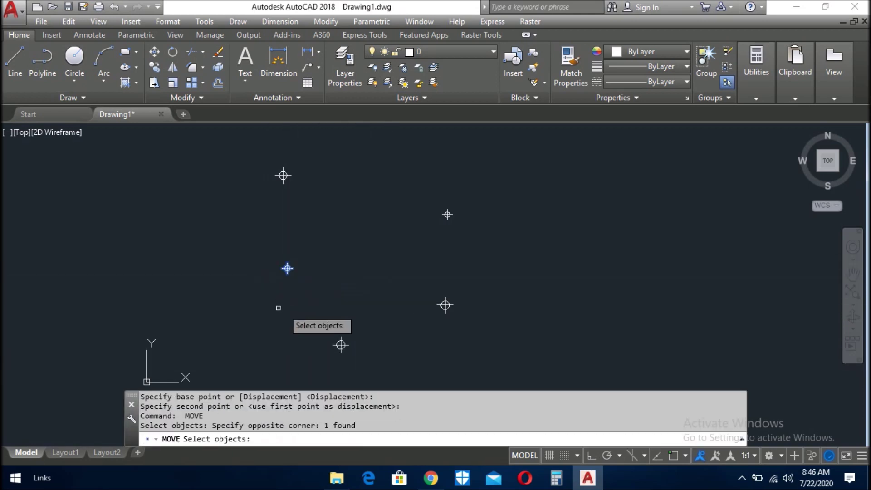
{"action": "key", "text": "Return"}
{"action": "left_click", "coordinate": [331, 296]}
{"action": "left_click", "coordinate": [271, 300]}
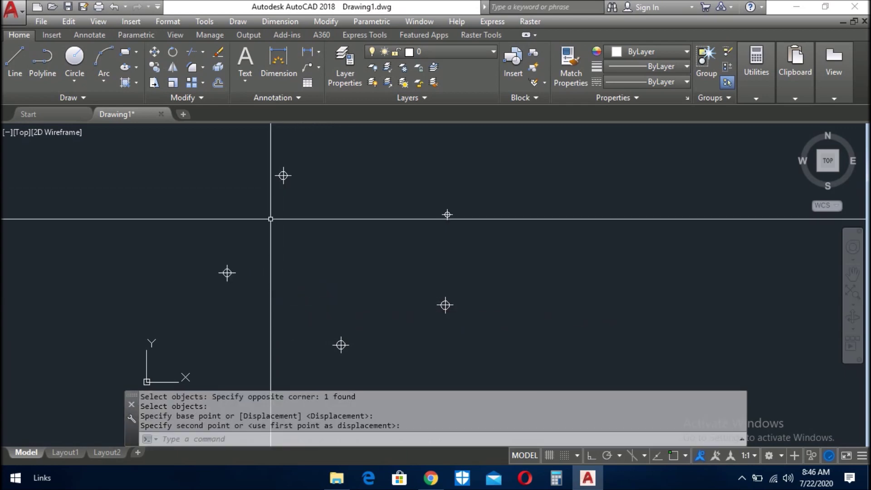
{"action": "type", "text": "ch"}
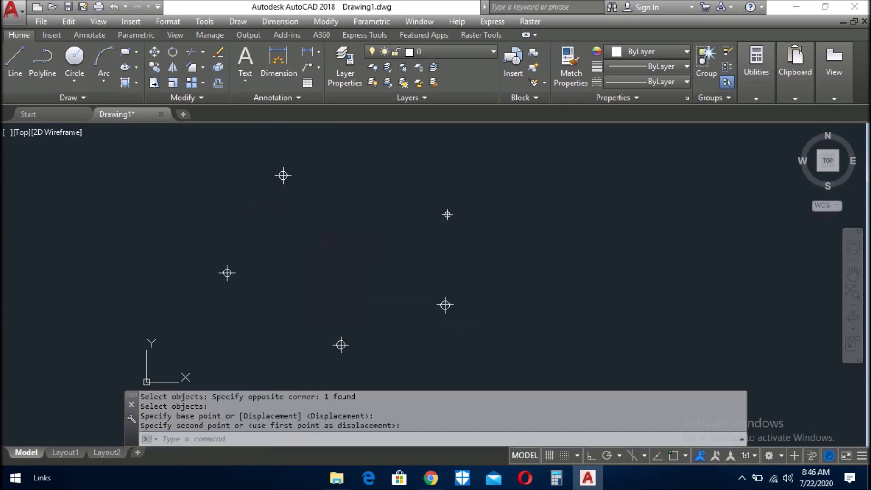
In Properties, set the left crosshair point's Position Z to 420.
{"action": "key", "text": "Return"}
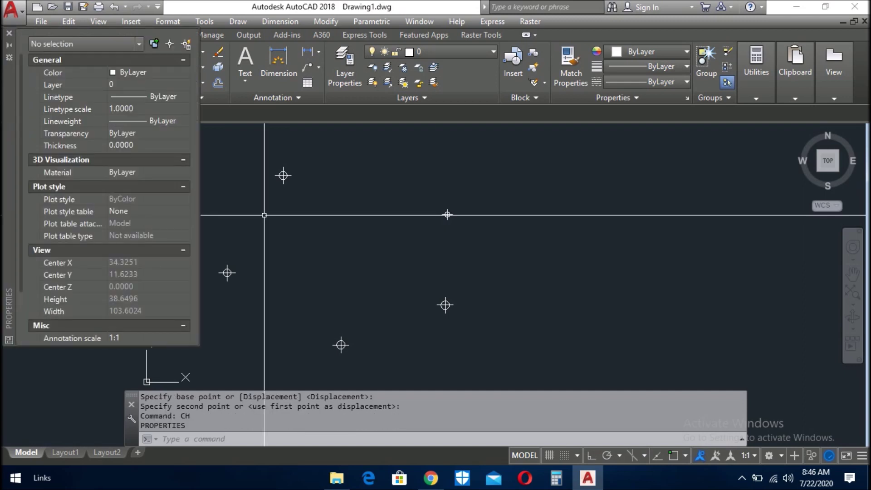
{"action": "left_click", "coordinate": [283, 175]}
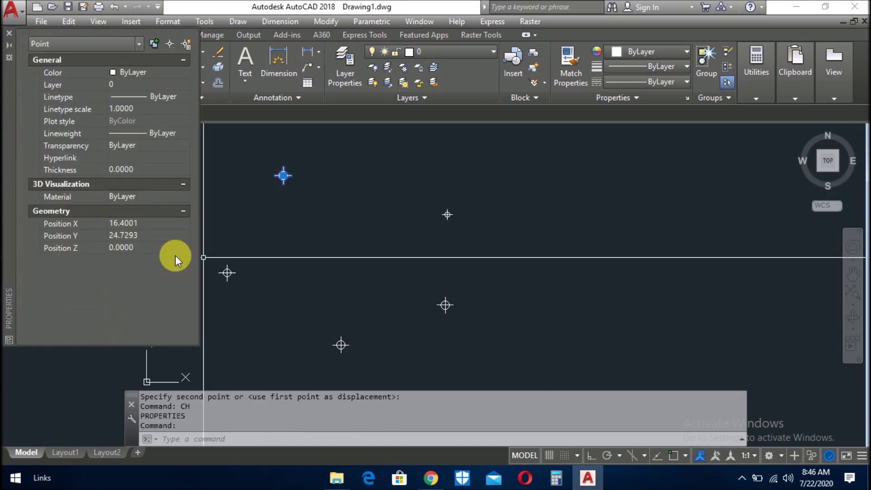
{"action": "left_click", "coordinate": [118, 248]}
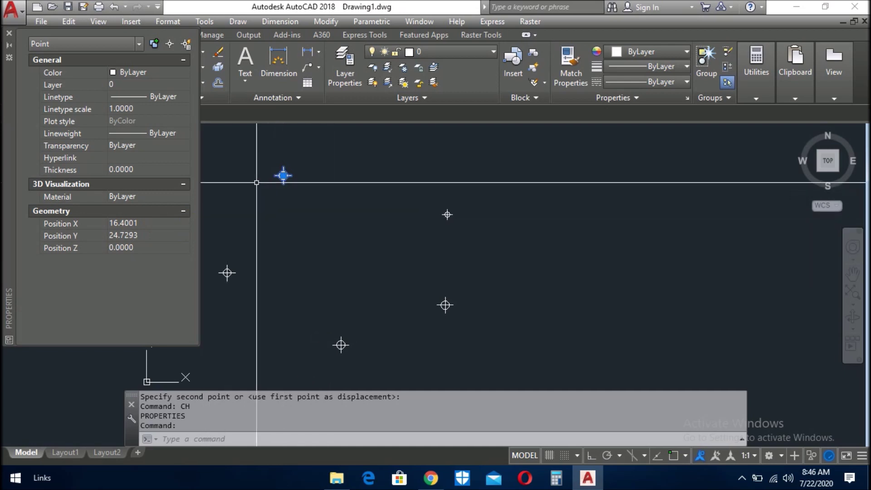
{"action": "key", "text": "Escape"}
{"action": "key", "text": "Escape"}
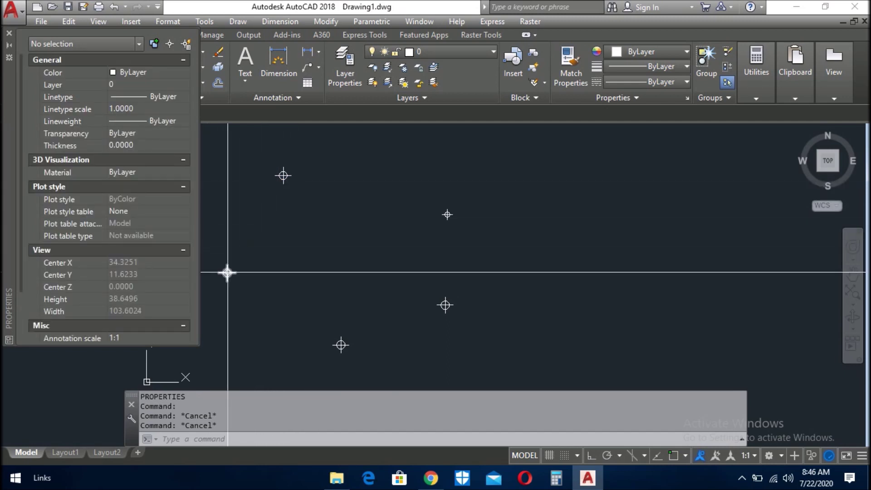
{"action": "left_click", "coordinate": [227, 273]}
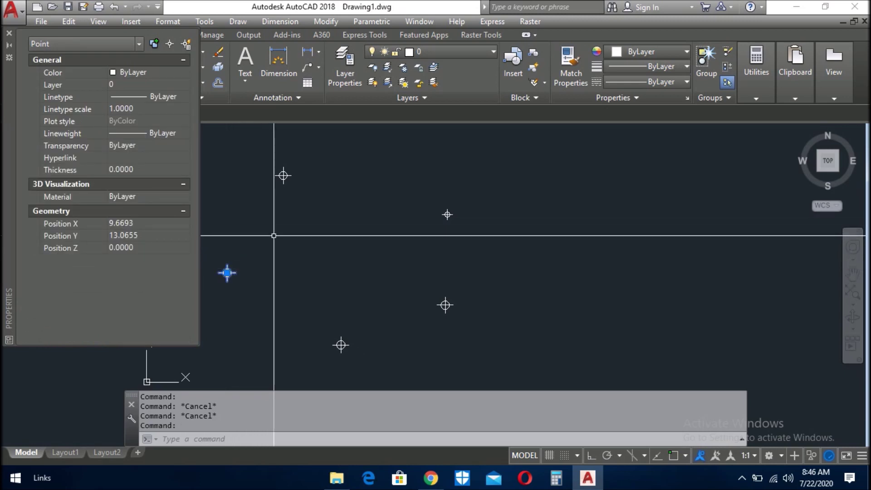
{"action": "left_click", "coordinate": [149, 248]}
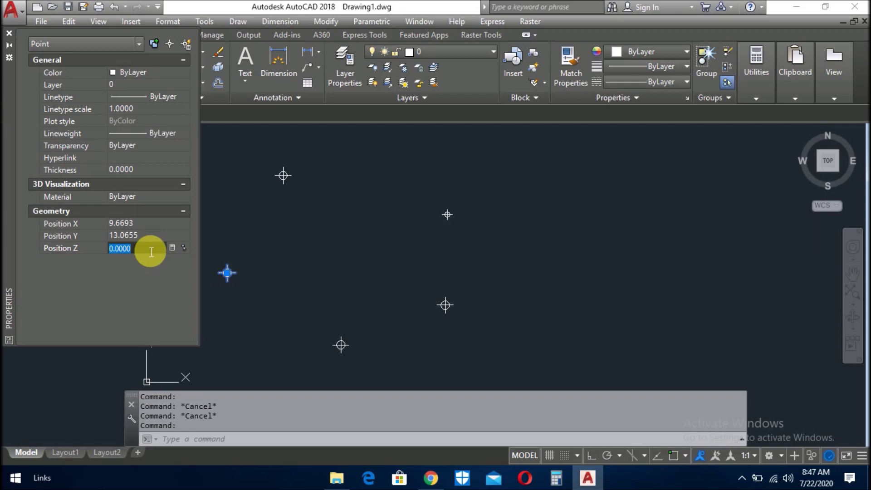
{"action": "type", "text": "420"}
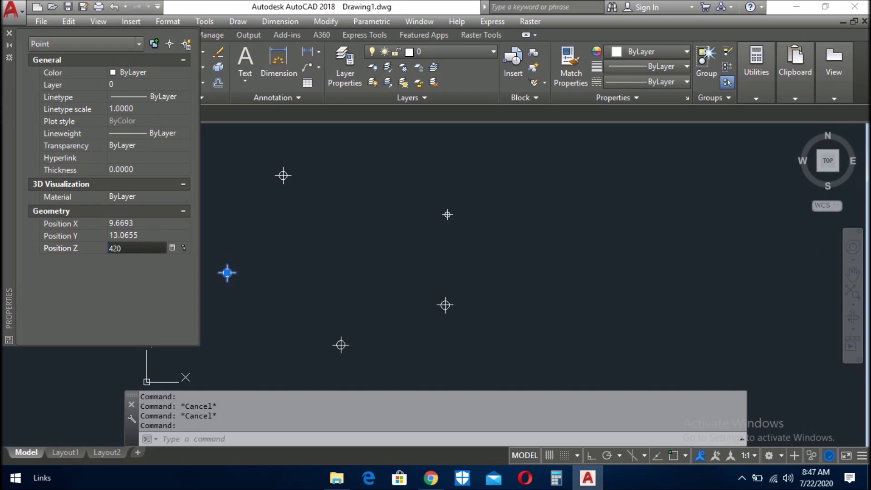
{"action": "key", "text": "Return"}
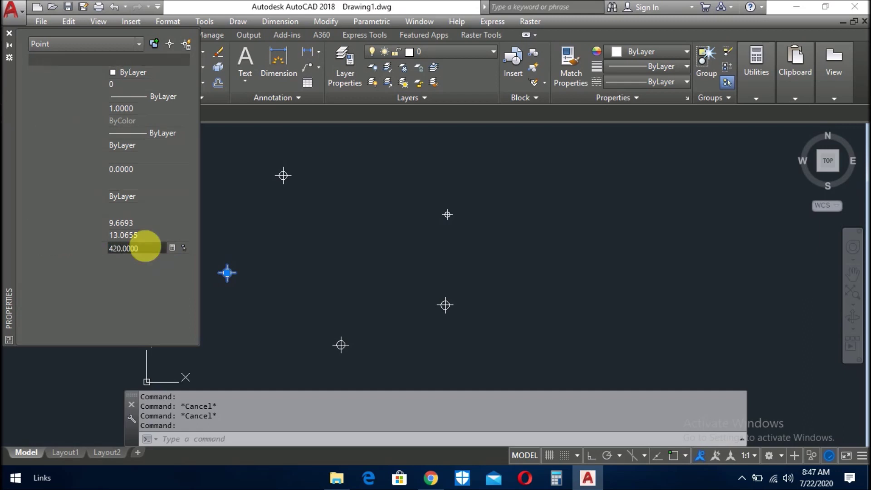
{"action": "left_click", "coordinate": [265, 179]}
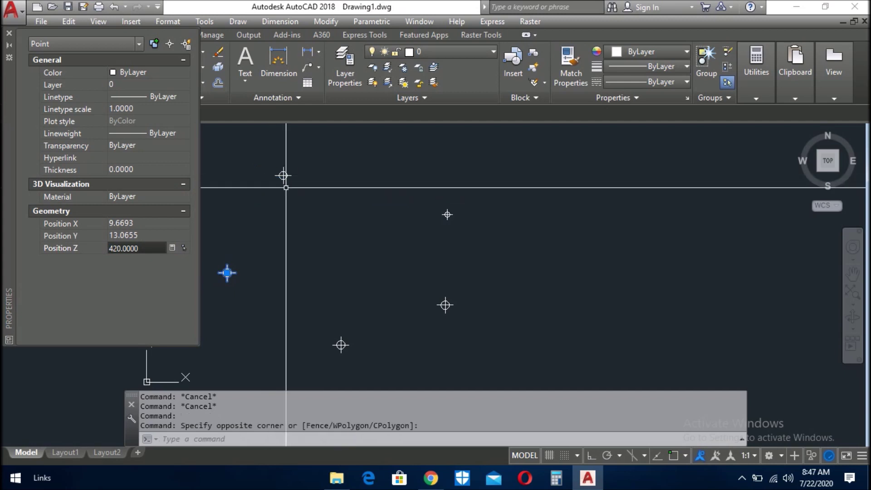
{"action": "key", "text": "Escape"}
Set the upper-left point's Z to 400 and the upper-right point's Z to 390.
{"action": "left_click", "coordinate": [283, 175]}
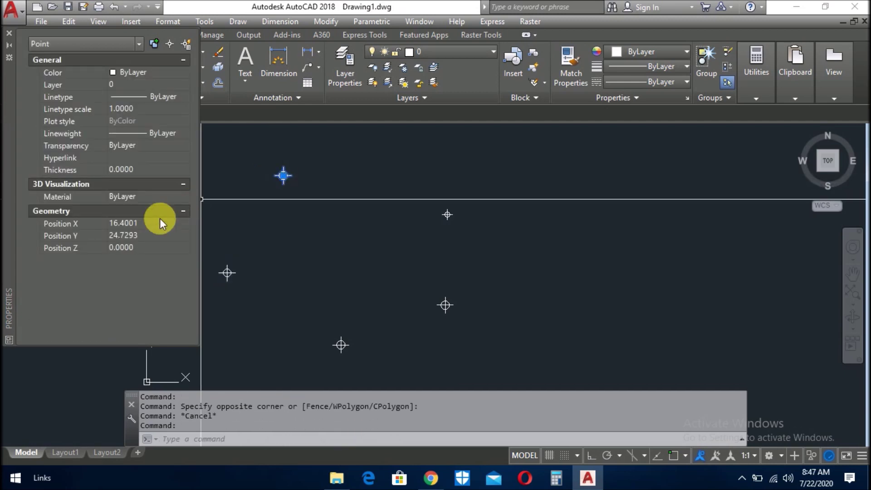
{"action": "left_click", "coordinate": [143, 247]}
{"action": "type", "text": "4"}
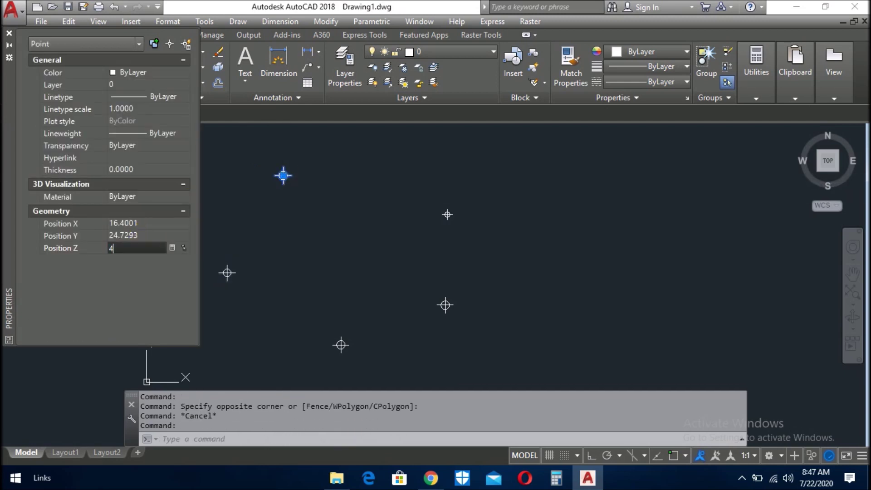
{"action": "key", "text": "Return"}
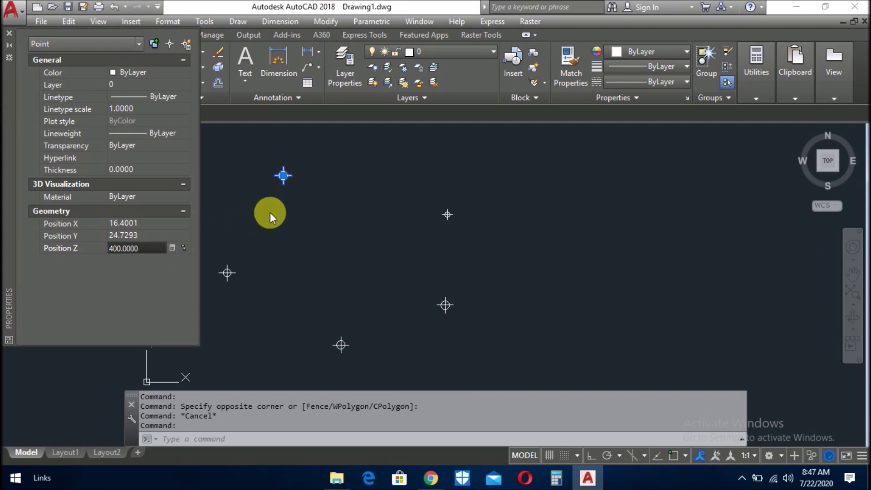
{"action": "key", "text": "Escape"}
{"action": "key", "text": "Escape"}
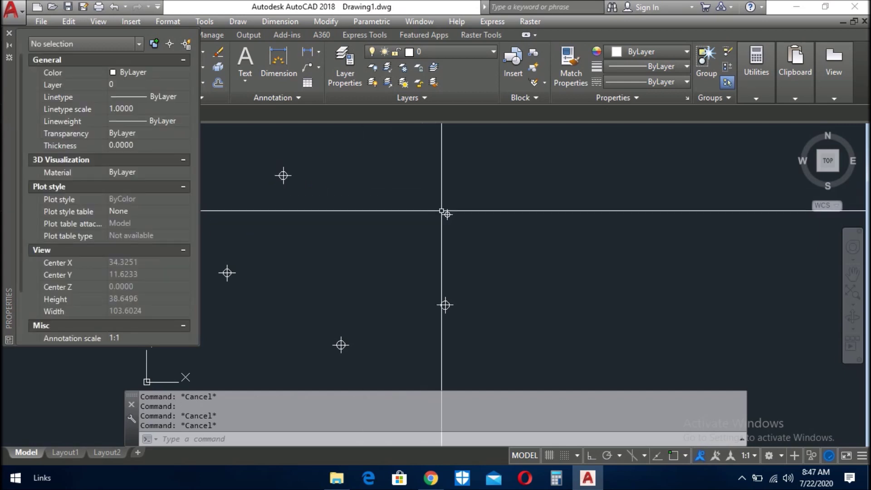
{"action": "left_click", "coordinate": [447, 214]}
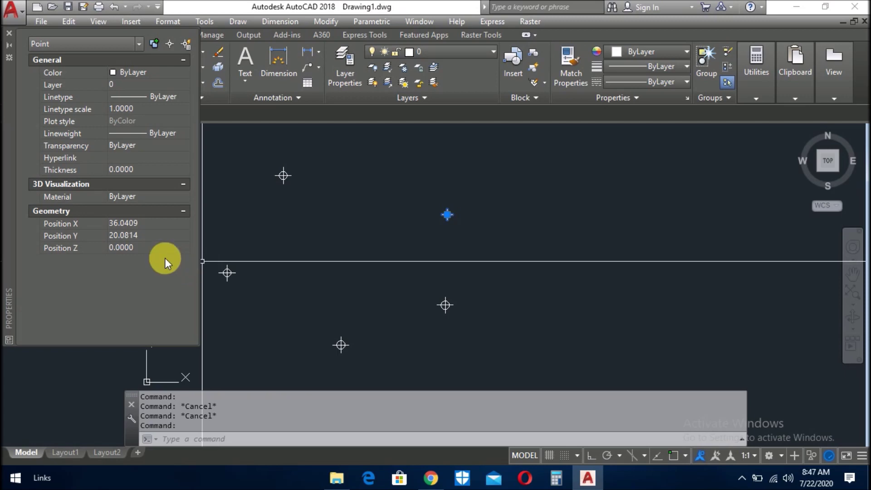
{"action": "left_click", "coordinate": [147, 245]}
{"action": "type", "text": "390.0000"}
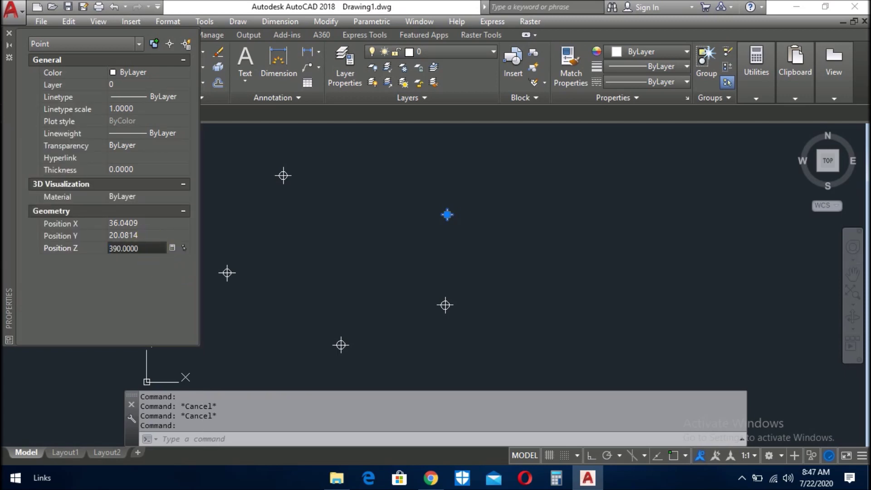
{"action": "left_click", "coordinate": [264, 235]}
{"action": "key", "text": "Escape"}
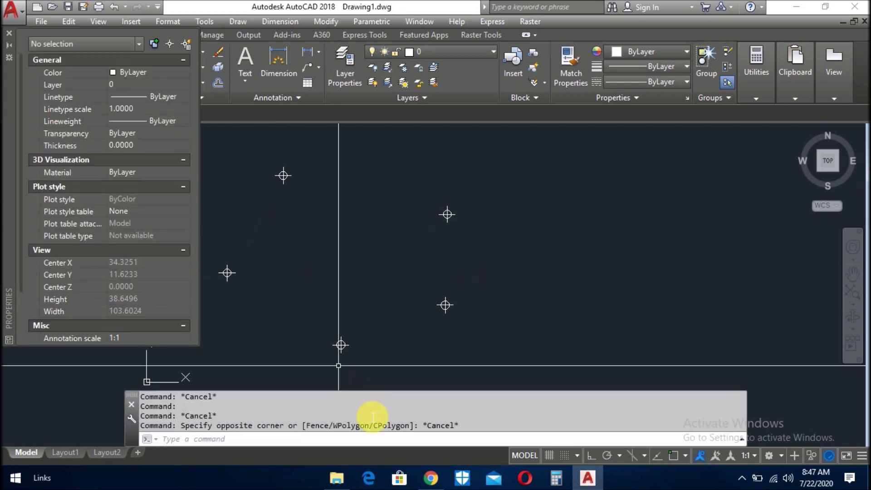
Set the bottom point's Z to 350 and the lower-right point's Z to 300.
{"action": "left_click", "coordinate": [340, 345]}
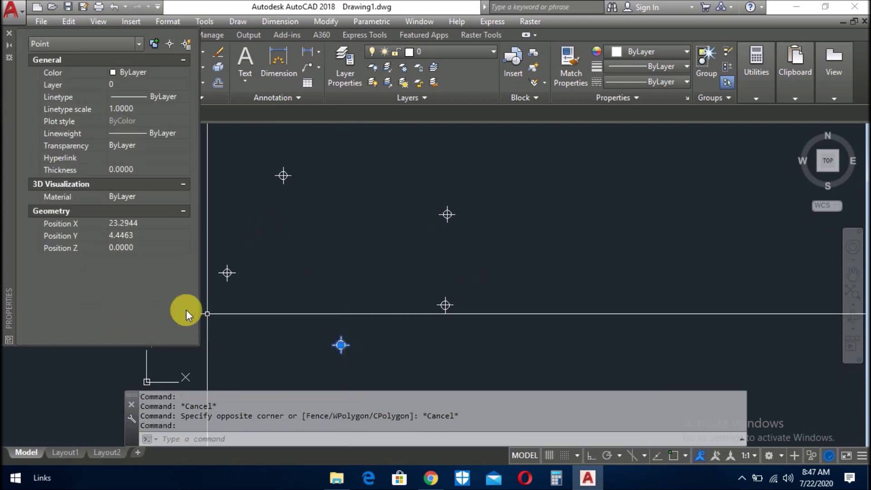
{"action": "left_click", "coordinate": [143, 249]}
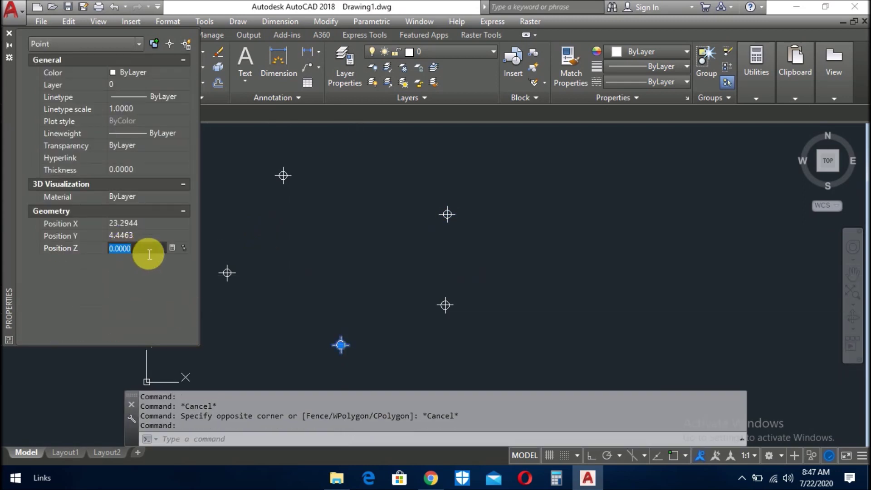
{"action": "type", "text": "3"}
{"action": "left_click", "coordinate": [521, 331]}
{"action": "key", "text": "Escape"}
{"action": "key", "text": "Escape"}
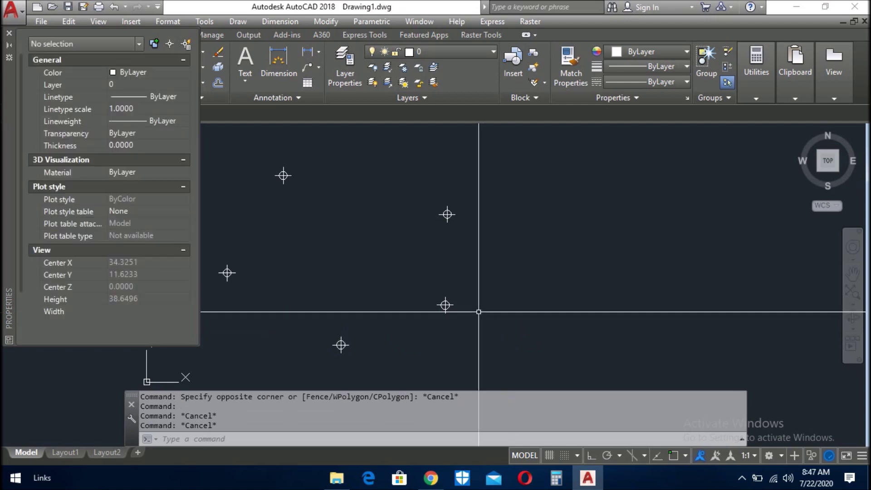
{"action": "left_click", "coordinate": [445, 304]}
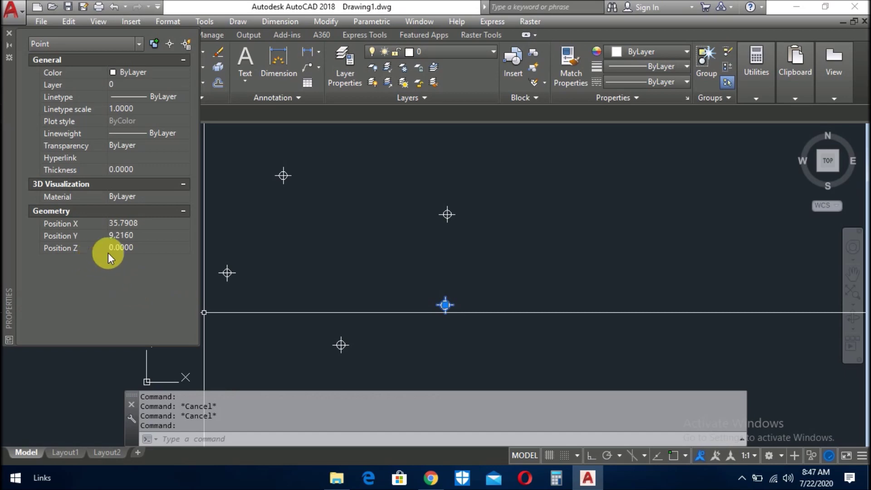
{"action": "left_click", "coordinate": [131, 248]}
{"action": "type", "text": "30"}
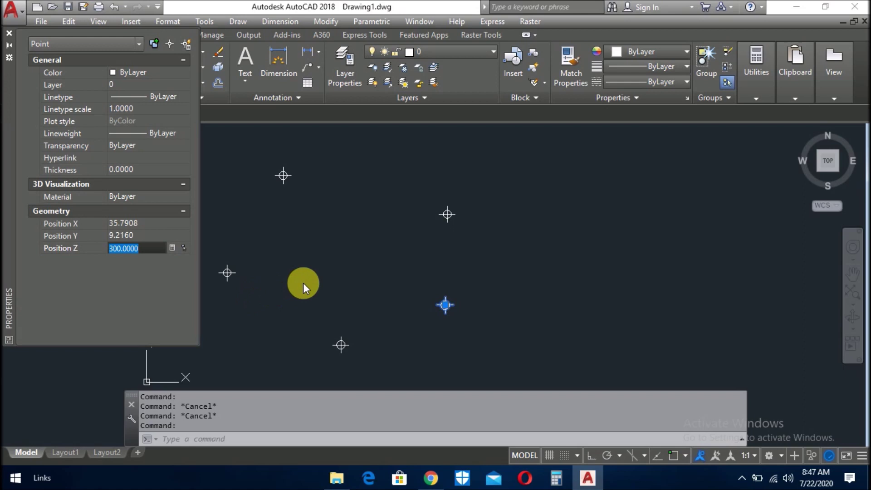
{"action": "left_click", "coordinate": [313, 258]}
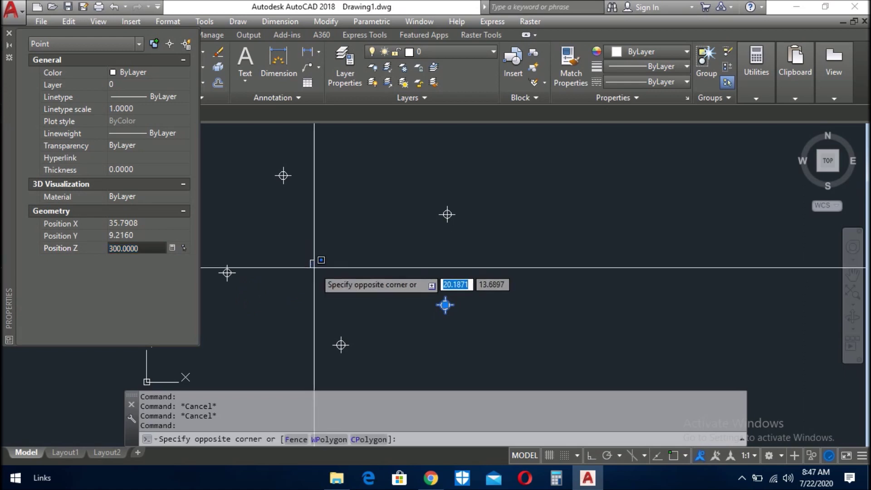
{"action": "key", "text": "Escape"}
{"action": "key", "text": "Escape"}
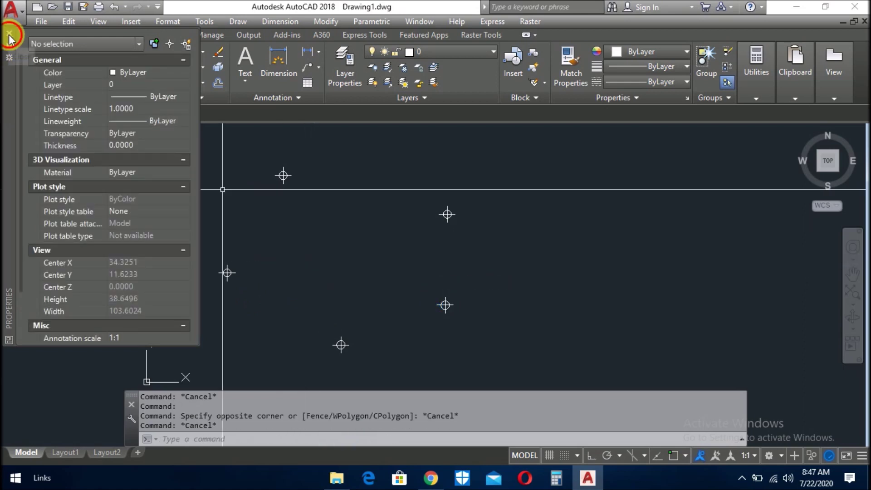
Close Properties and load write point level.lsp with APPLOAD.
{"action": "left_click", "coordinate": [9, 33]}
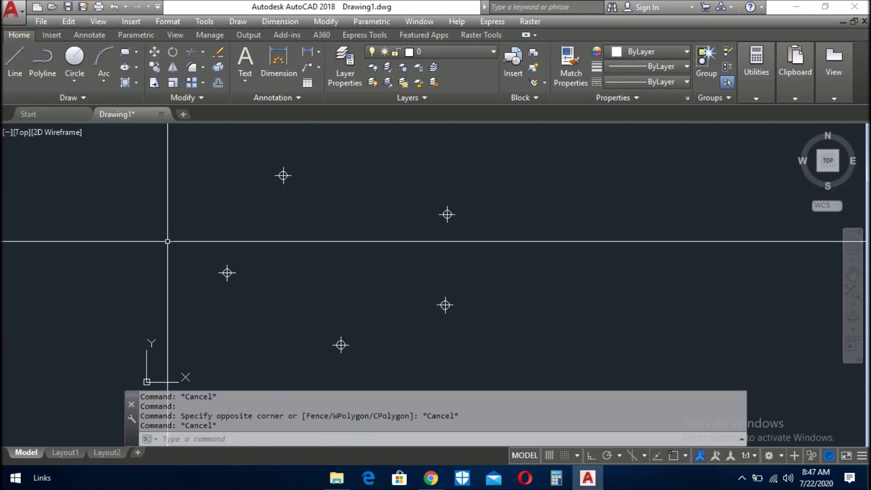
{"action": "type", "text": "Ap"}
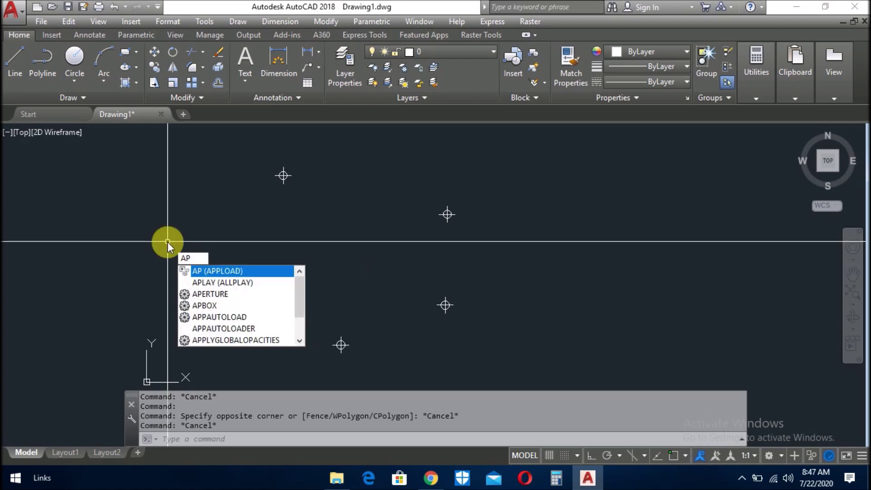
{"action": "key", "text": "Return"}
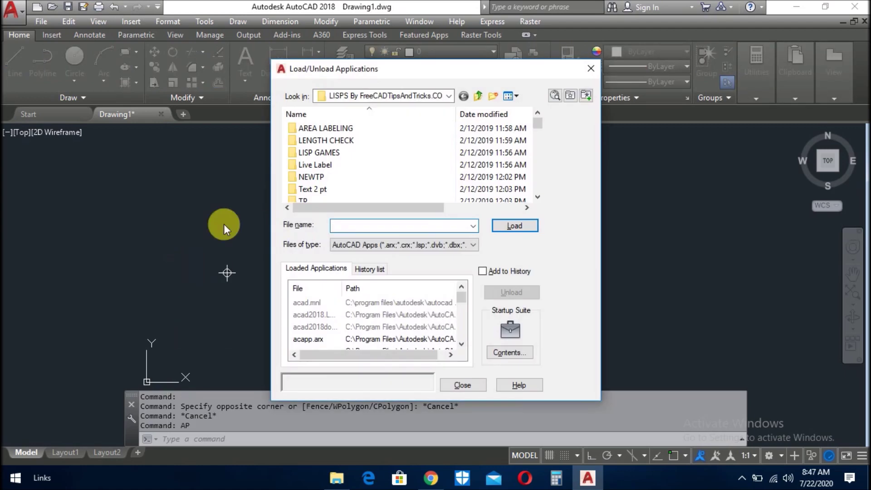
{"action": "left_click_drag", "start_coordinate": [538, 123], "coordinate": [539, 188]}
{"action": "scroll", "coordinate": [414, 156], "scroll_direction": "up", "scroll_amount": 2}
{"action": "scroll", "coordinate": [413, 155], "scroll_direction": "up", "scroll_amount": 3}
{"action": "scroll", "coordinate": [414, 156], "scroll_direction": "up", "scroll_amount": 3}
{"action": "scroll", "coordinate": [416, 157], "scroll_direction": "up", "scroll_amount": 2}
{"action": "scroll", "coordinate": [414, 156], "scroll_direction": "up", "scroll_amount": 3}
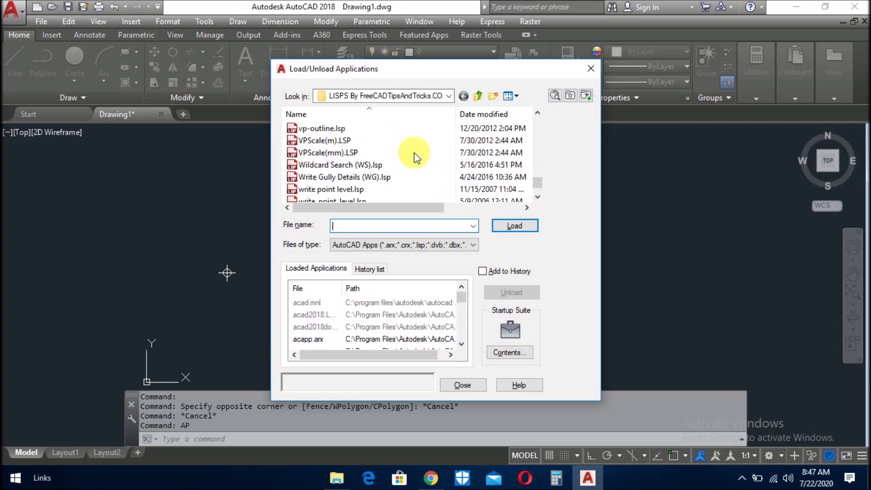
{"action": "scroll", "coordinate": [355, 177], "scroll_direction": "down", "scroll_amount": 1}
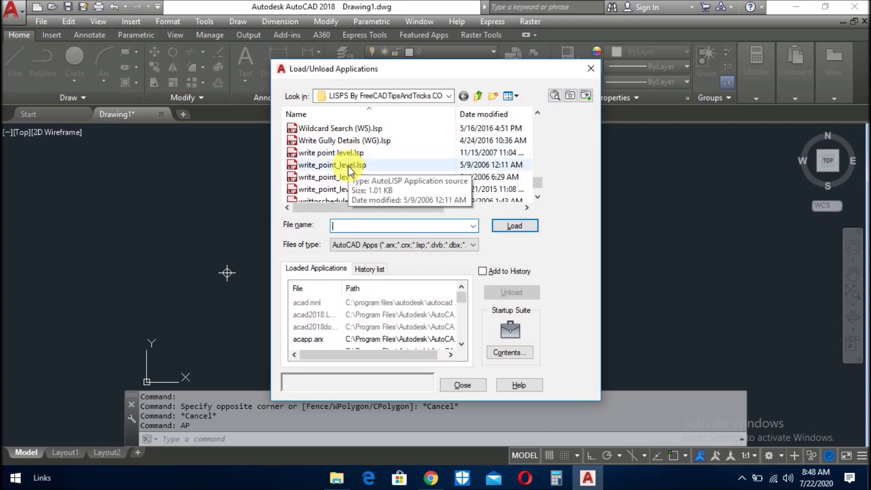
{"action": "left_click", "coordinate": [347, 153]}
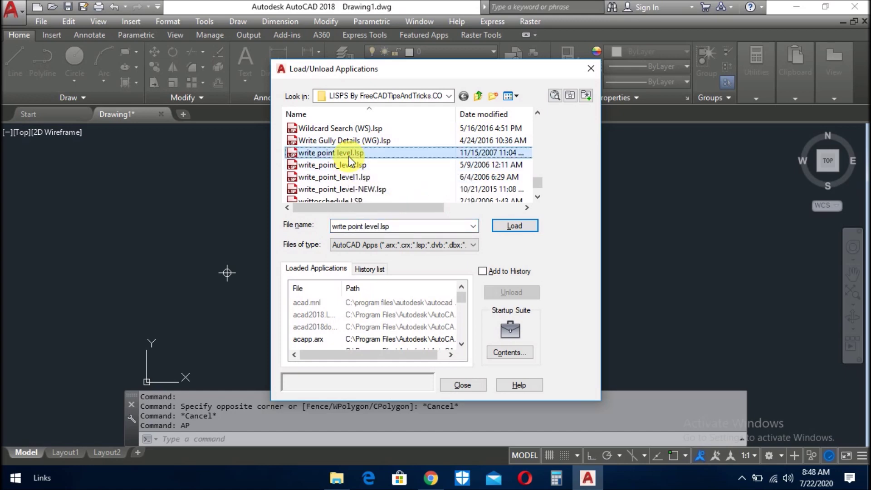
{"action": "left_click", "coordinate": [507, 226]}
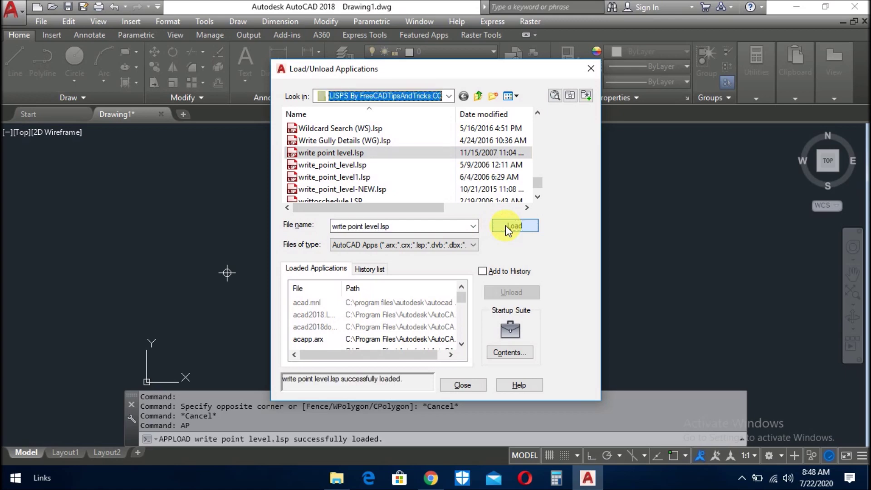
{"action": "left_click", "coordinate": [462, 384]}
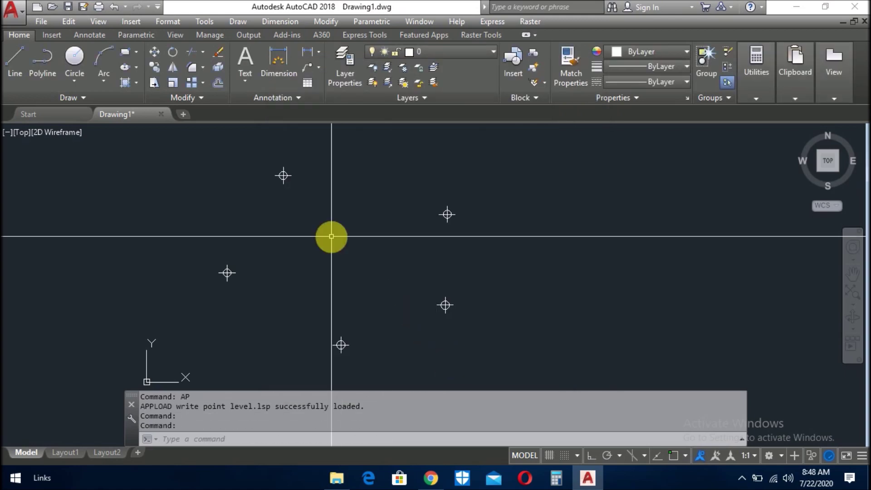
Run WPL and node-snap labels 400.00 on the upper-left and 390.00 on the right point.
{"action": "type", "text": "wp"}
{"action": "key", "text": "Return"}
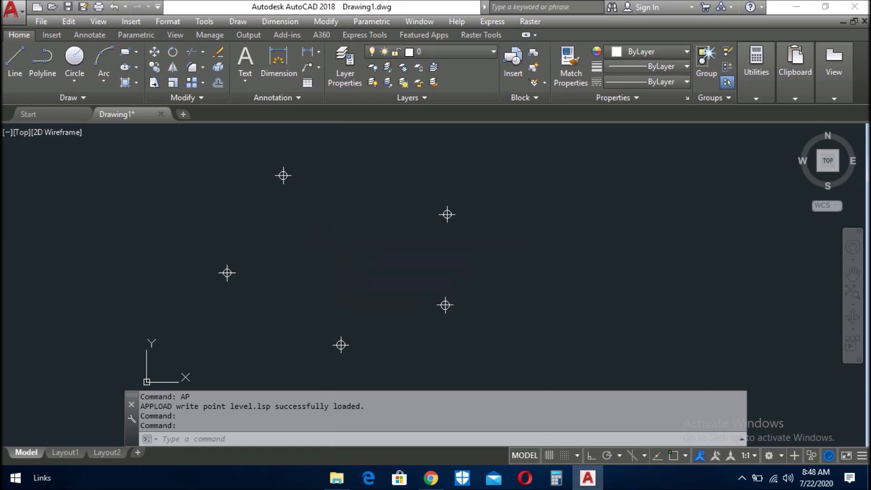
{"action": "right_click", "coordinate": [303, 235], "text": "shift"}
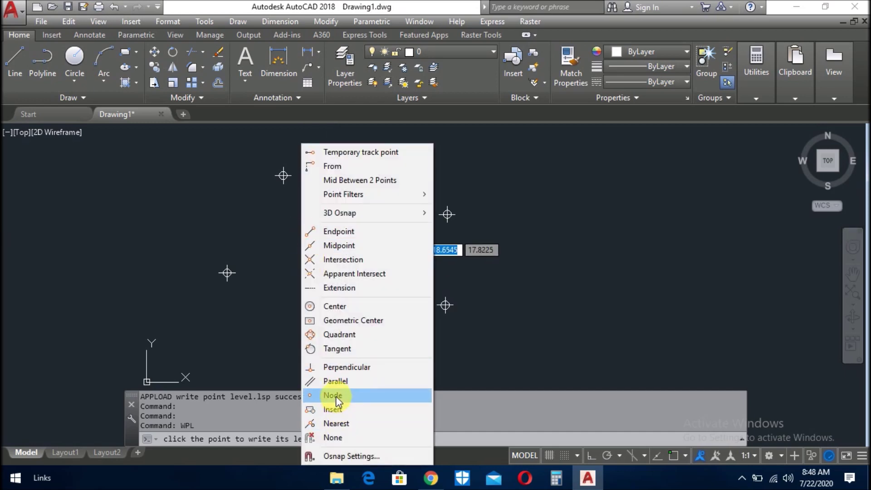
{"action": "left_click", "coordinate": [335, 396]}
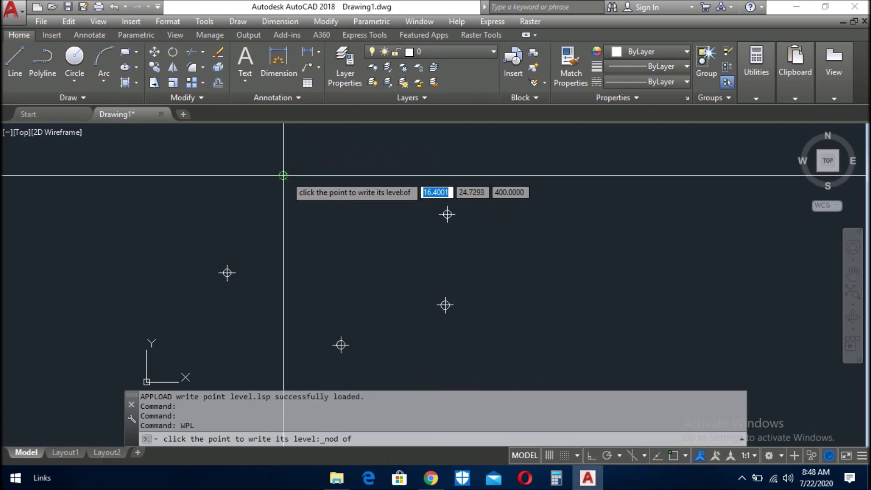
{"action": "left_click", "coordinate": [284, 174]}
{"action": "scroll", "coordinate": [285, 175], "scroll_direction": "up", "scroll_amount": 2}
{"action": "right_click", "coordinate": [357, 230], "text": "shift"}
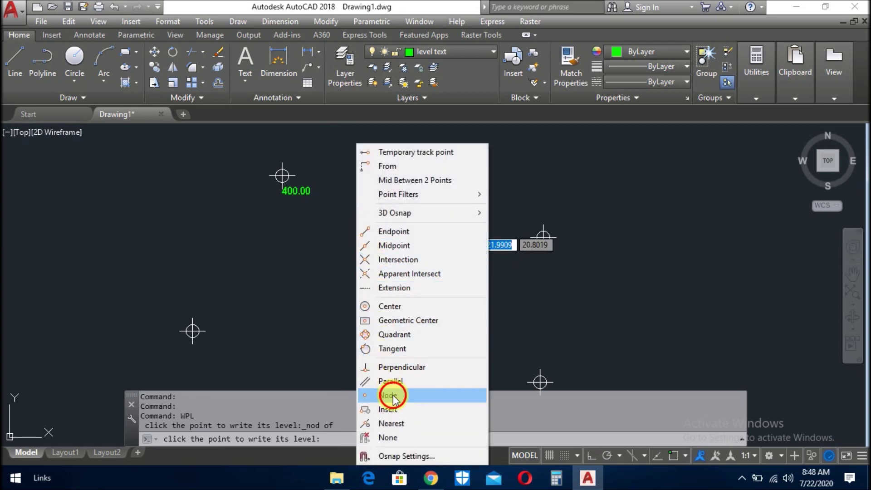
{"action": "left_click", "coordinate": [387, 395]}
{"action": "left_click", "coordinate": [550, 242]}
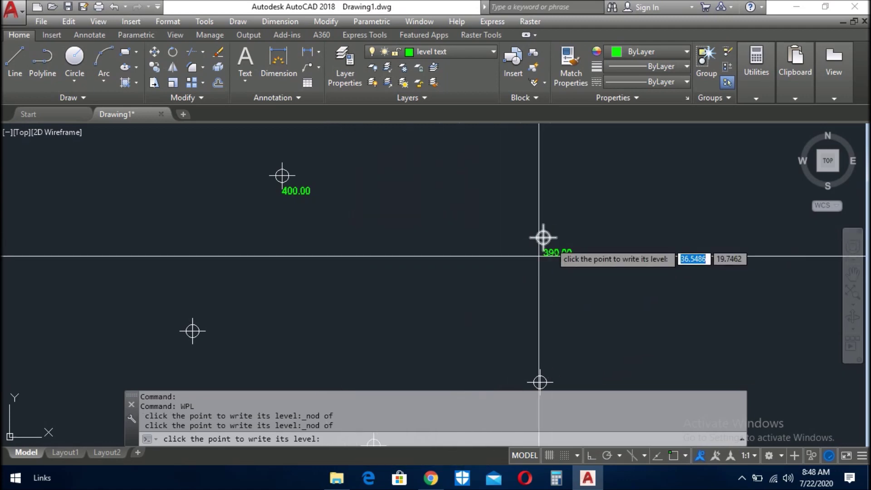
Label the remaining points 420.00, 350.00 and 300.00 via Node snap, then end WPL.
{"action": "right_click", "coordinate": [399, 278], "text": "shift"}
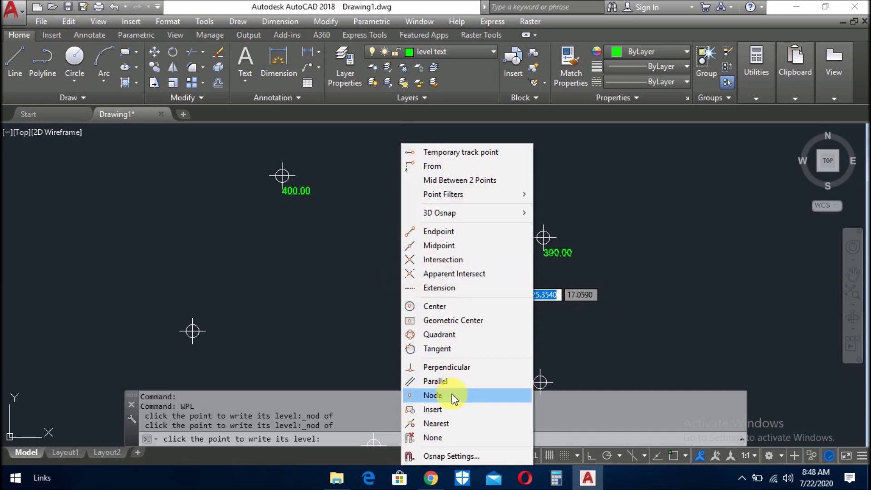
{"action": "left_click", "coordinate": [451, 395]}
{"action": "left_click", "coordinate": [192, 330]}
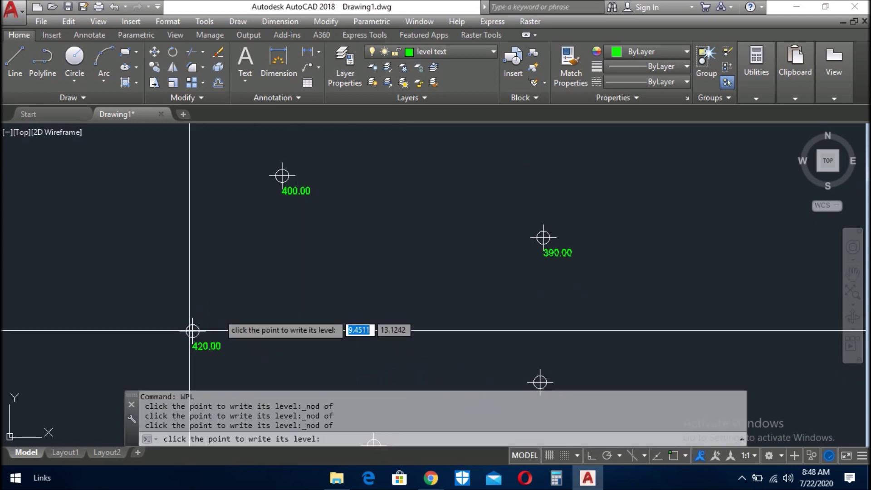
{"action": "scroll", "coordinate": [299, 228], "scroll_direction": "down", "scroll_amount": 4}
{"action": "right_click", "coordinate": [359, 327], "text": "shift"}
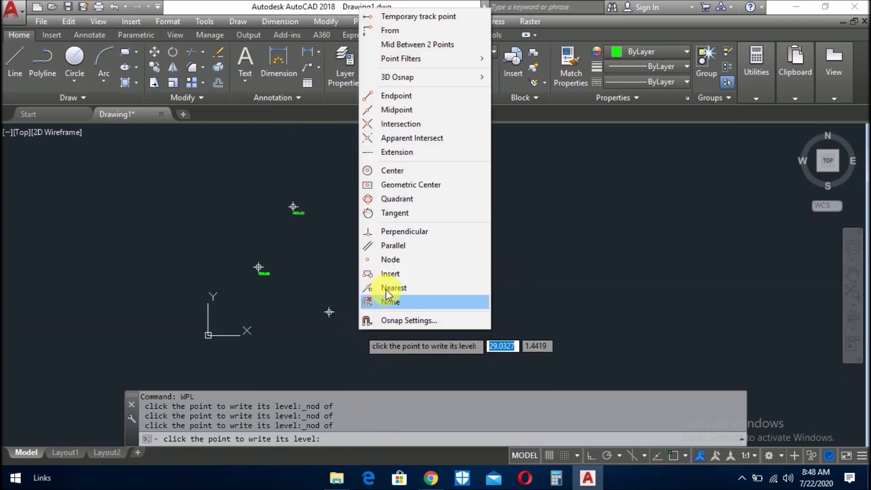
{"action": "left_click", "coordinate": [401, 261]}
{"action": "scroll", "coordinate": [342, 314], "scroll_direction": "up", "scroll_amount": 4}
{"action": "left_click", "coordinate": [306, 309]}
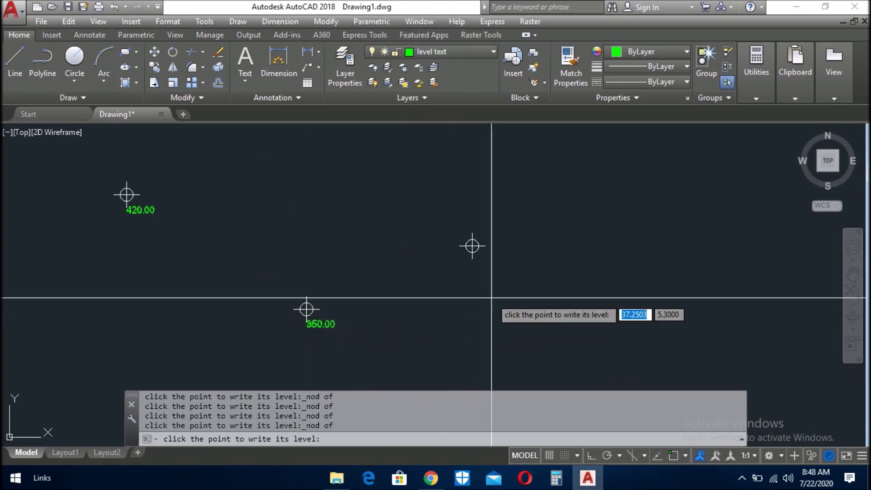
{"action": "right_click", "coordinate": [492, 298], "text": "shift"}
{"action": "left_click", "coordinate": [509, 389]}
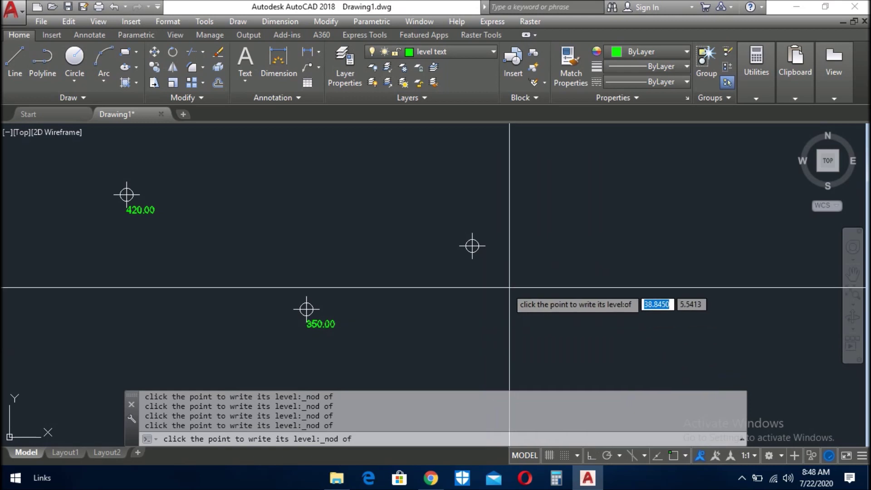
{"action": "left_click", "coordinate": [472, 245]}
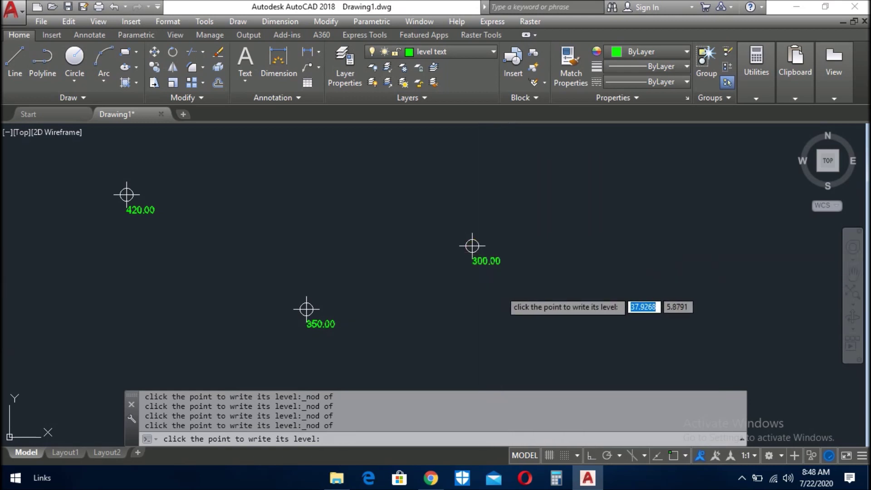
{"action": "key", "text": "Return"}
{"action": "scroll", "coordinate": [428, 336], "scroll_direction": "down", "scroll_amount": 2}
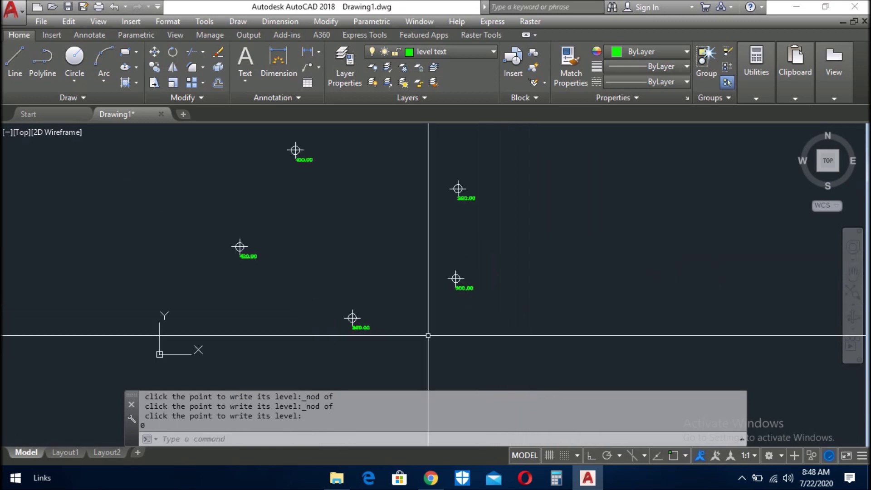